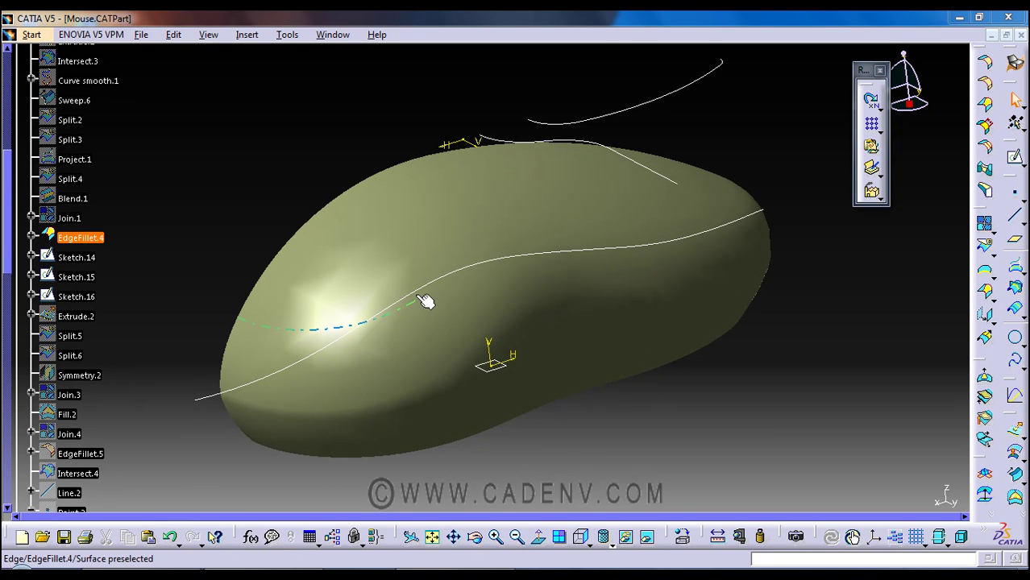
Orbit and pan the mouse model to inspect the Sketch.16 parting curve and lower edge.
middle_drag(428, 297, 460, 292)
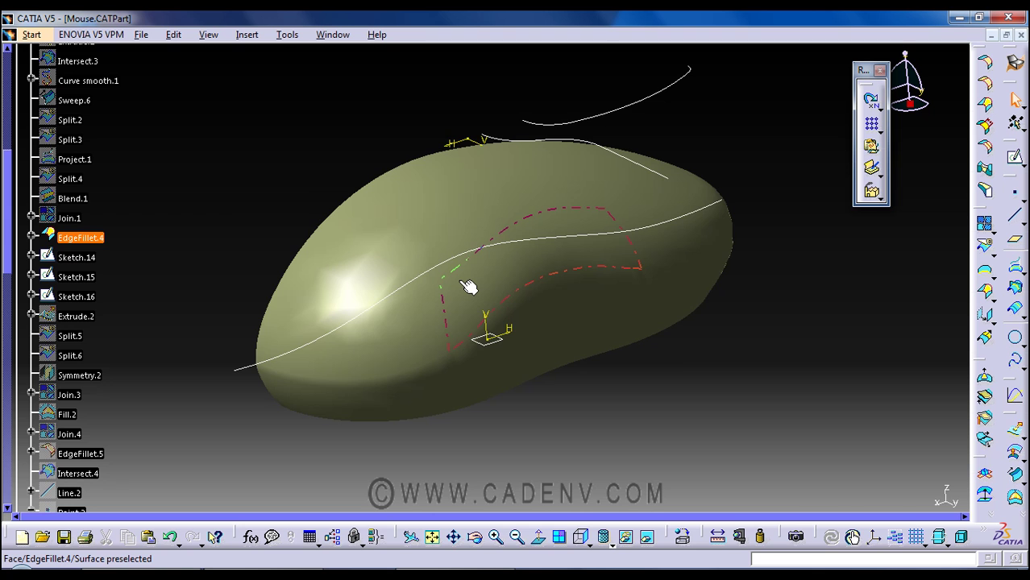
middle_drag(470, 286, 482, 324)
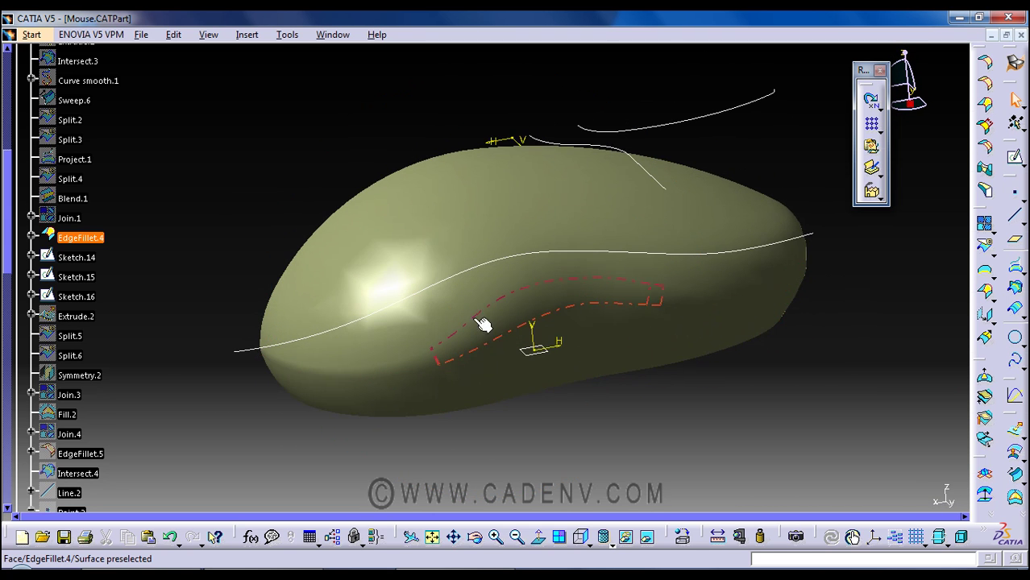
click(472, 277)
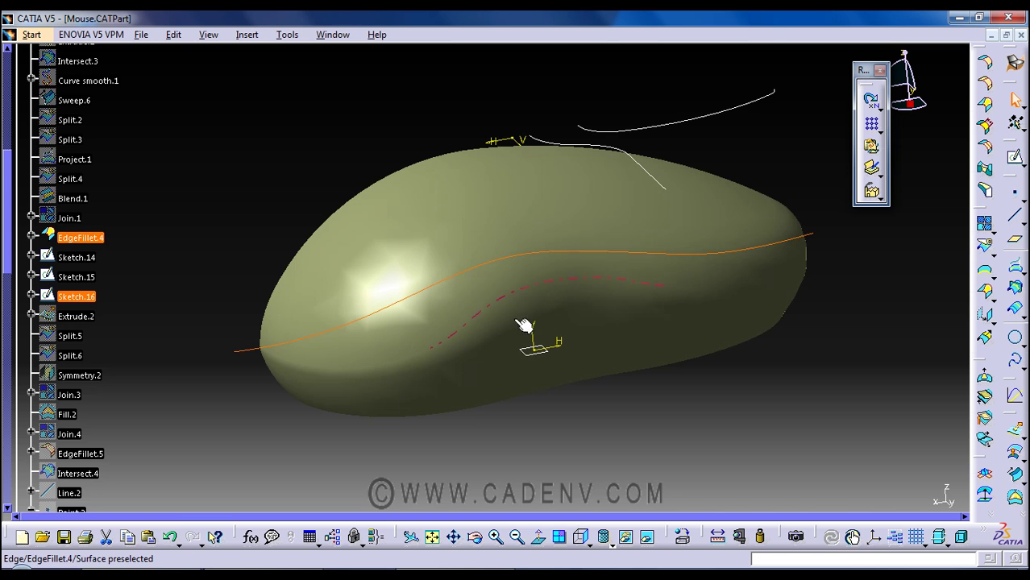
middle_drag(615, 395, 561, 371)
right_click(562, 370)
click(583, 427)
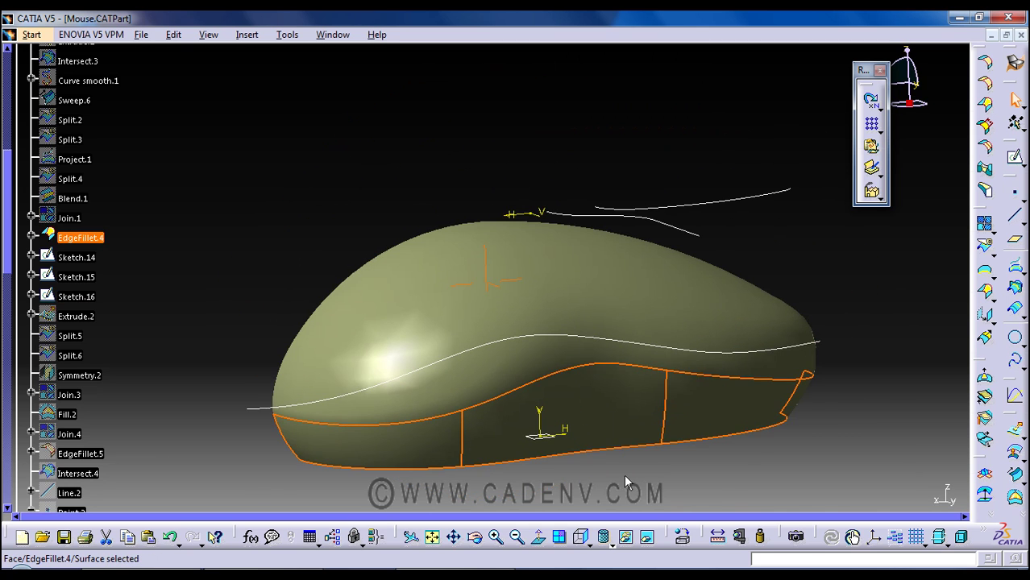
middle_drag(582, 429, 572, 381)
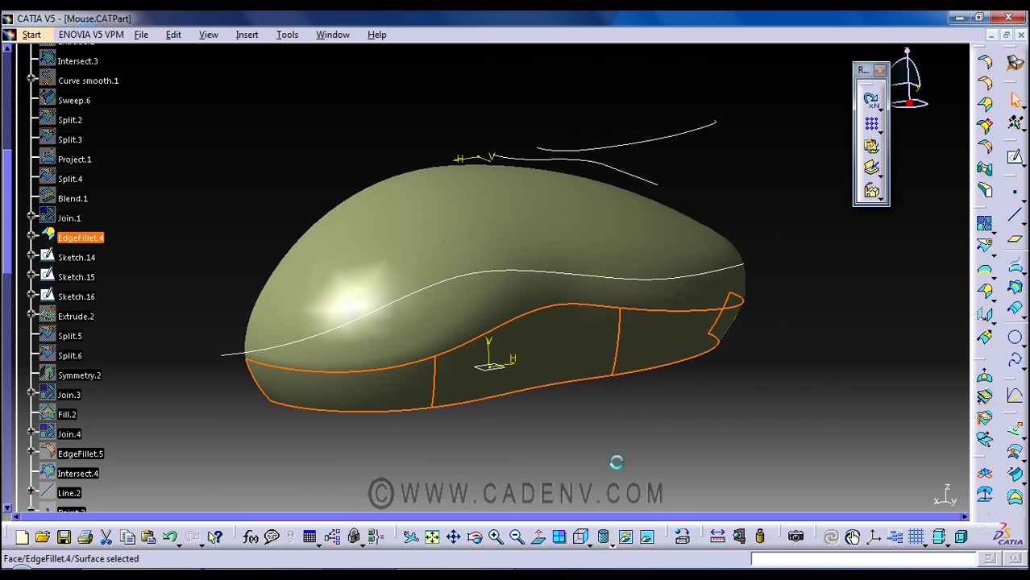
click(511, 278)
click(595, 384)
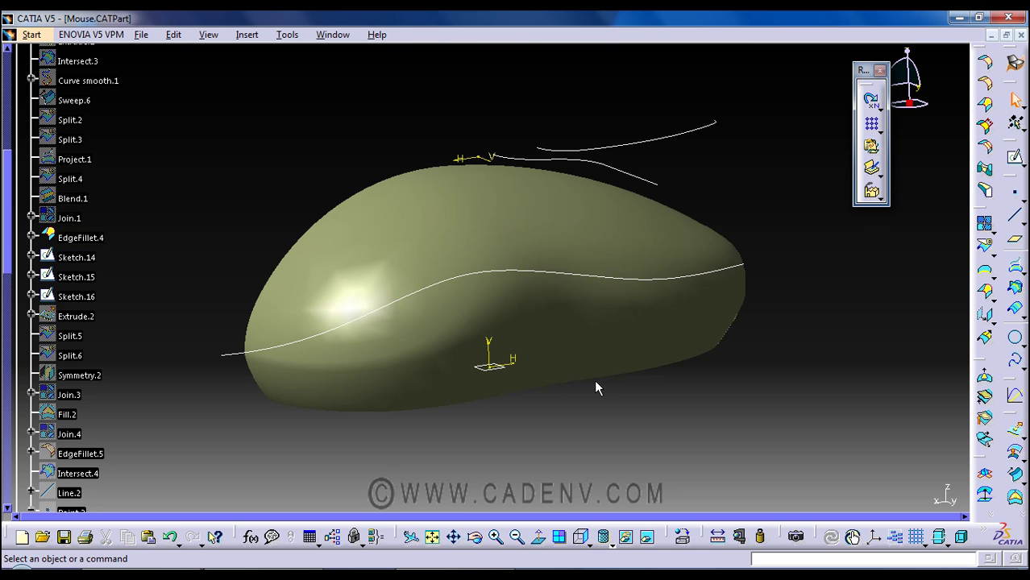
key(Left)
key(Up)
middle_drag(443, 373, 460, 417)
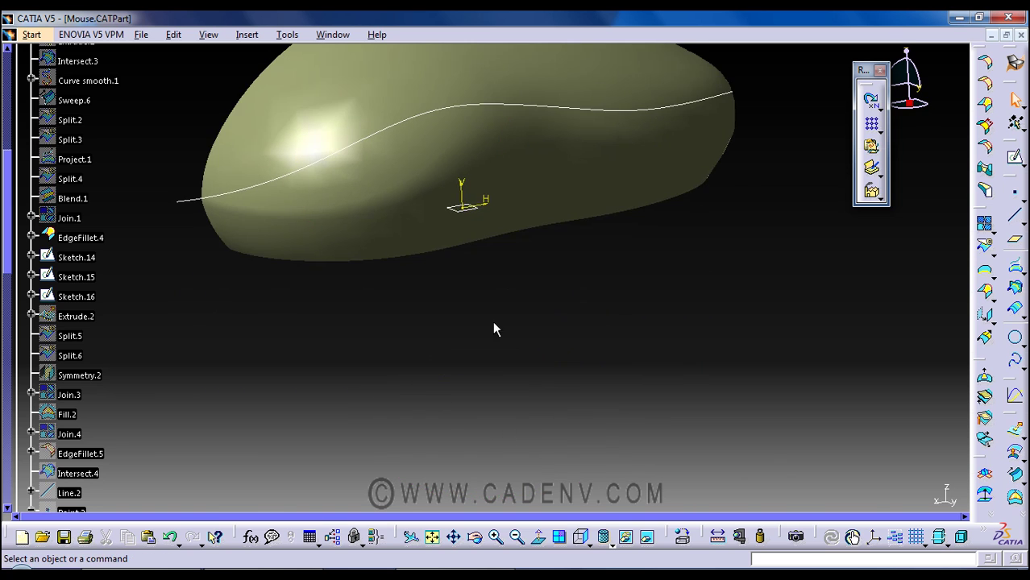
key(Down)
key(Right)
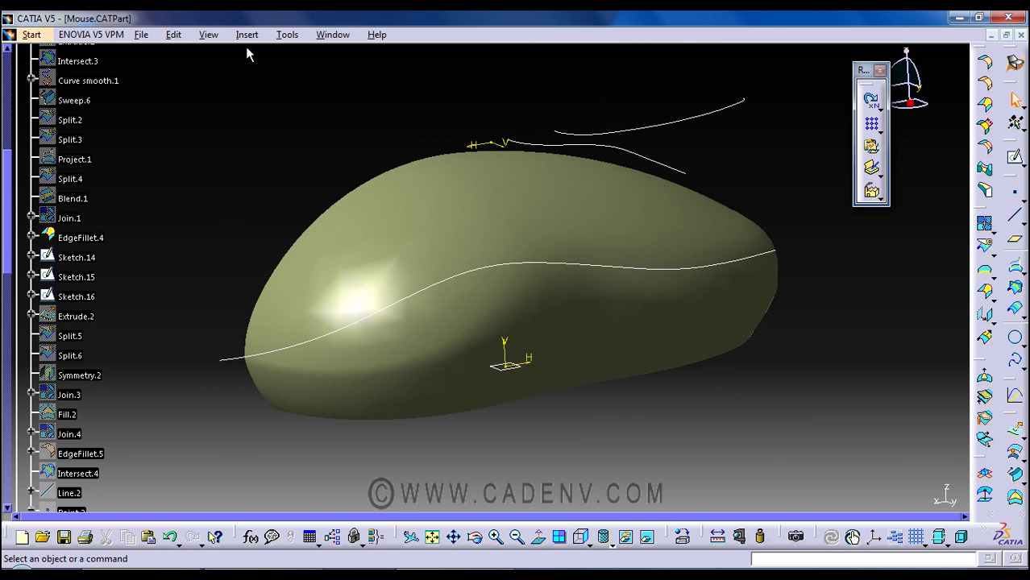
Start a Feature Draft Analysis from Insert > Analysis.
click(247, 35)
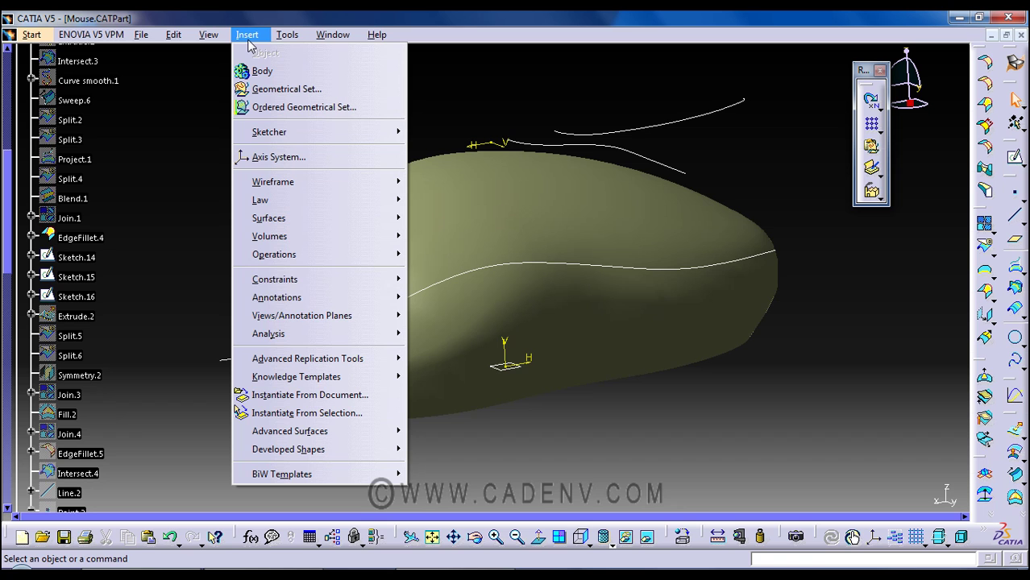
mouse_move(278, 333)
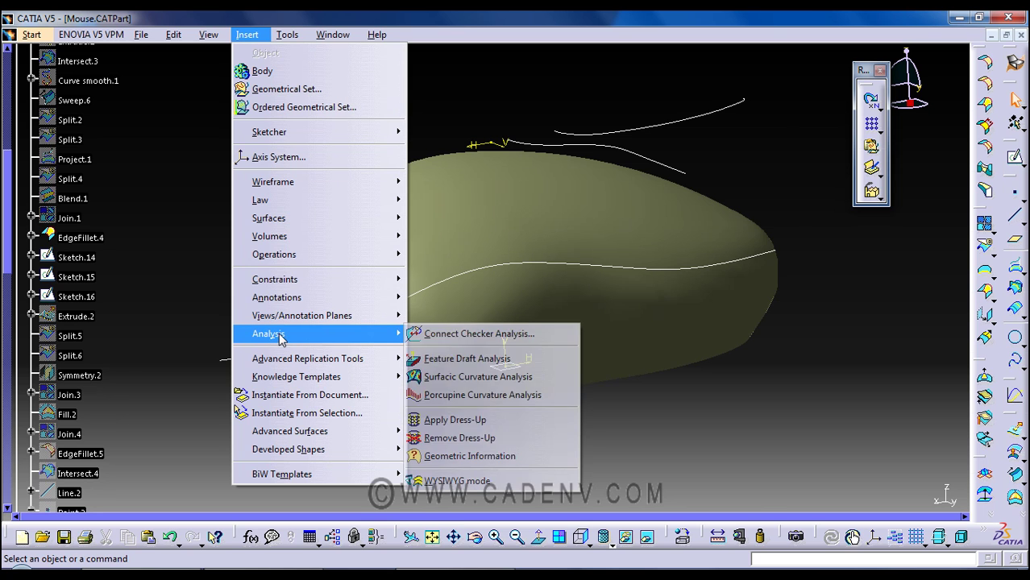
click(456, 358)
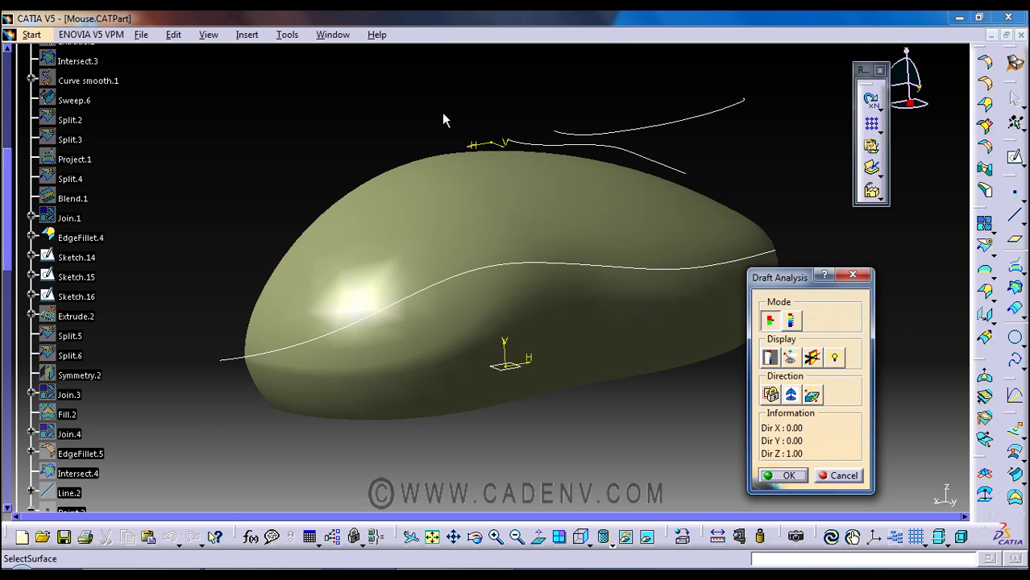
Turn on draft colour display with the degree scale, placed beside the Draft Analysis dialog.
middle_drag(429, 103, 407, 103)
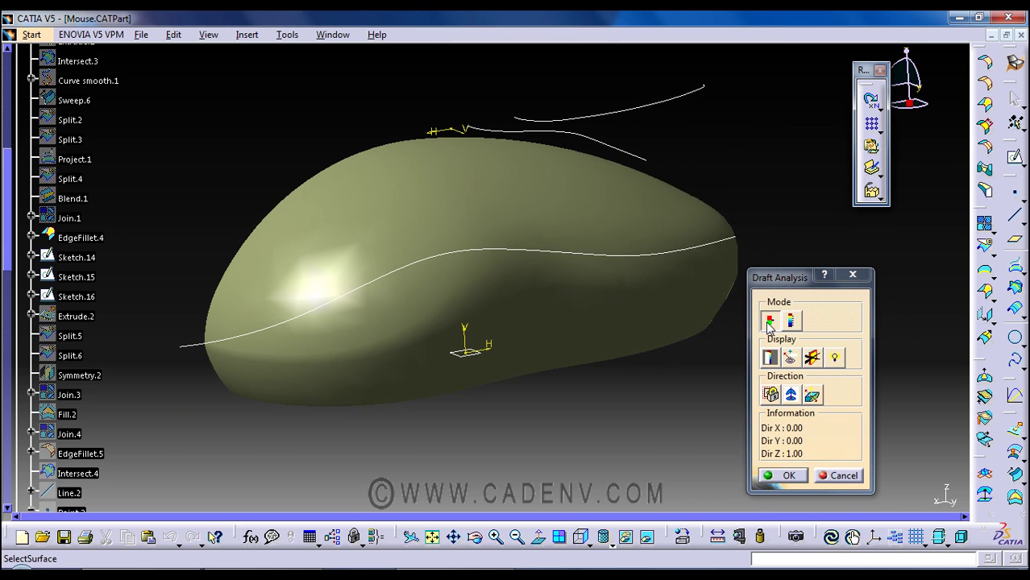
click(771, 358)
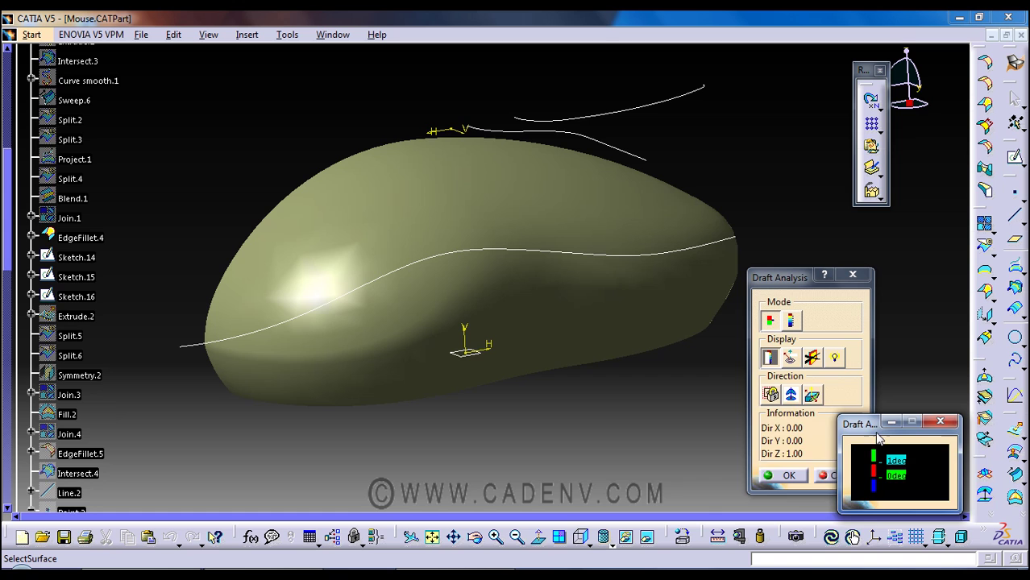
drag(861, 425, 579, 394)
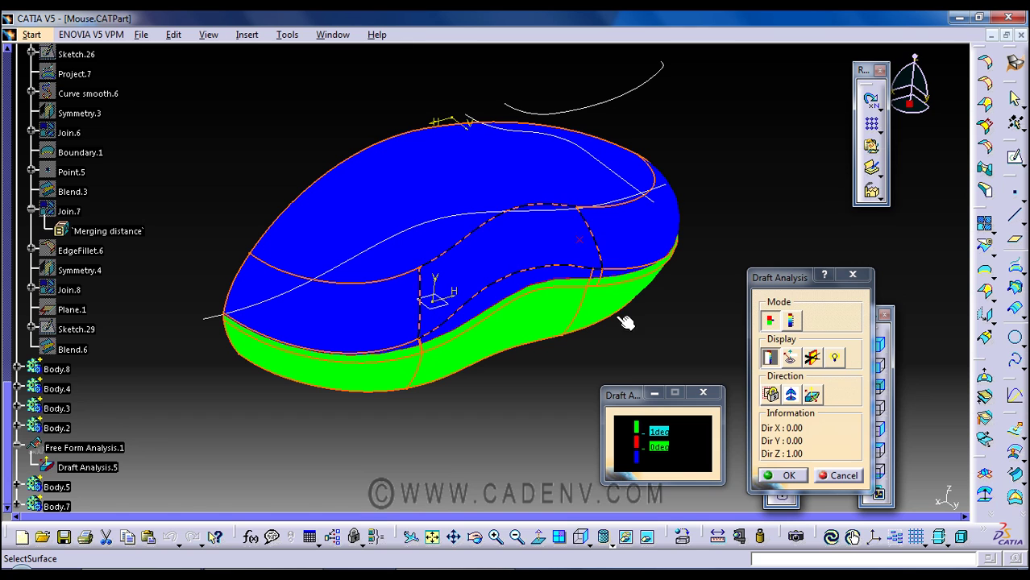
mouse_move(622, 396)
mouse_down()
mouse_move(598, 399)
mouse_move(602, 392)
mouse_up()
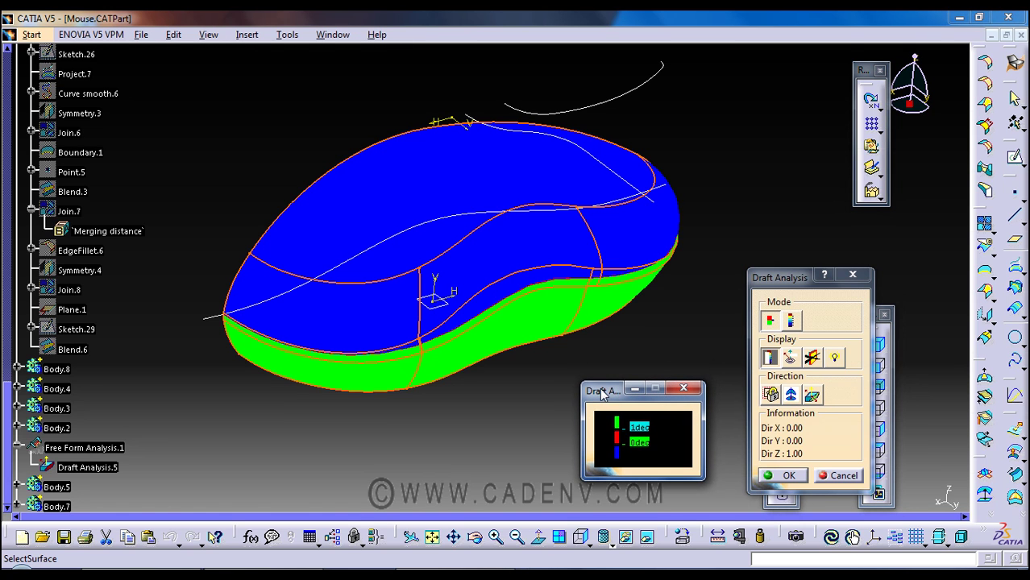
double_click(639, 430)
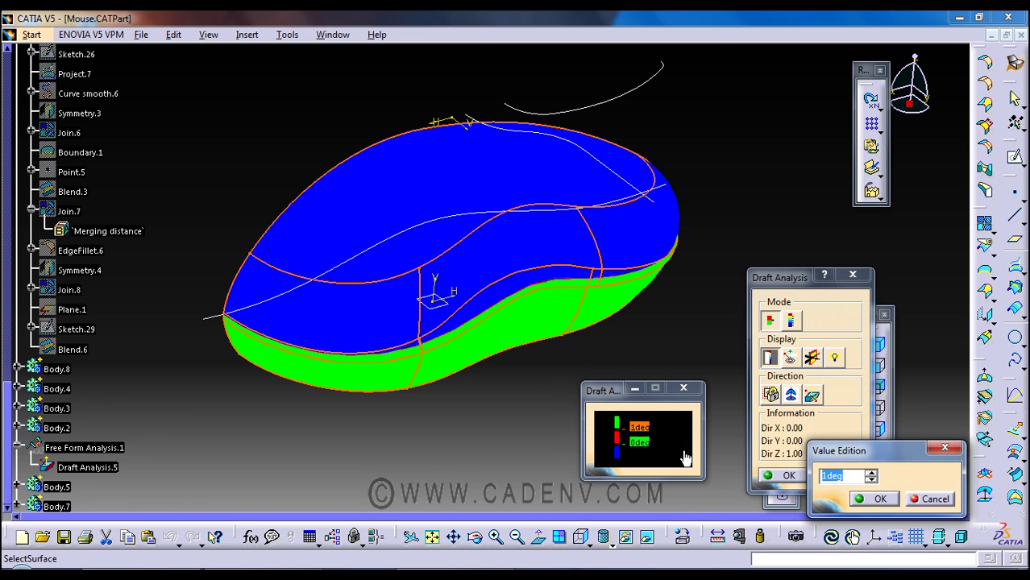
click(851, 474)
text(23)
key(Left)
key(BackSpace)
key(Return)
double_click(648, 451)
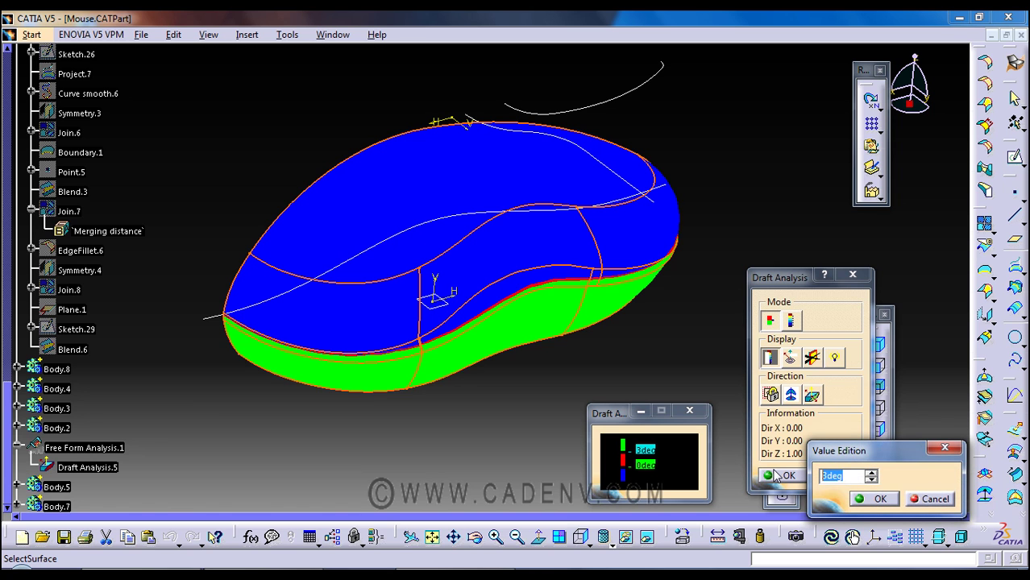
text(1)
click(877, 499)
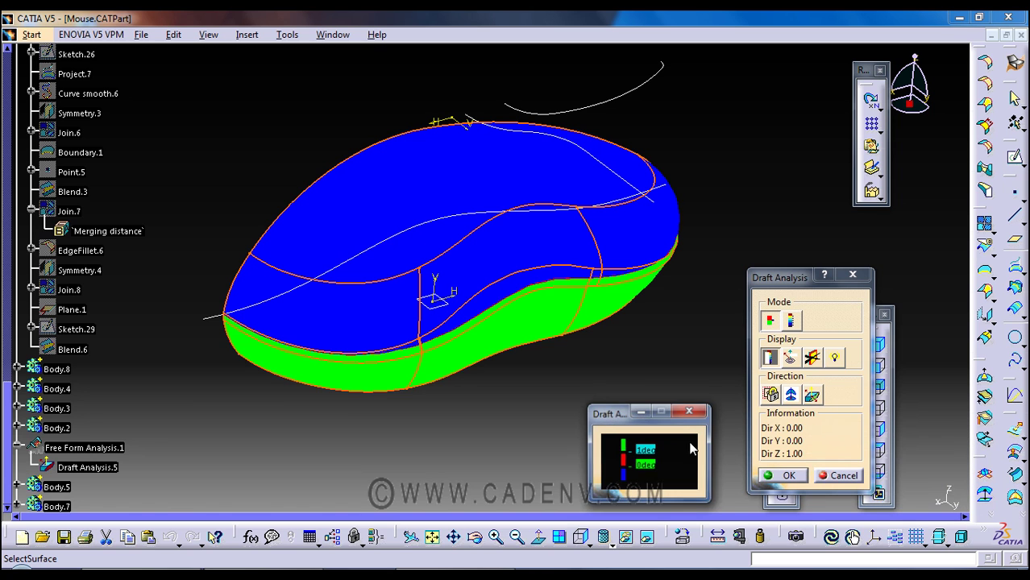
double_click(623, 477)
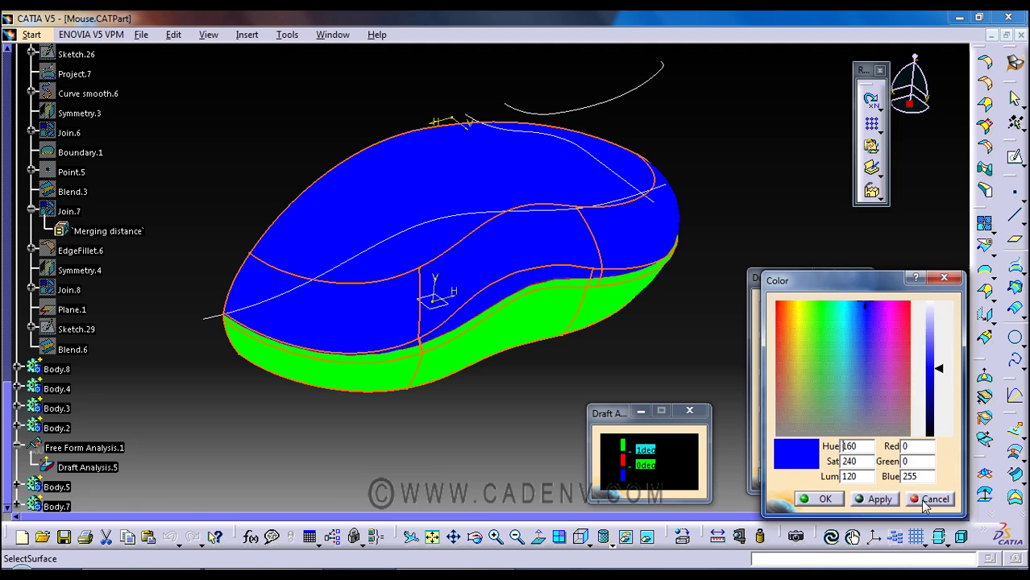
click(931, 499)
double_click(623, 459)
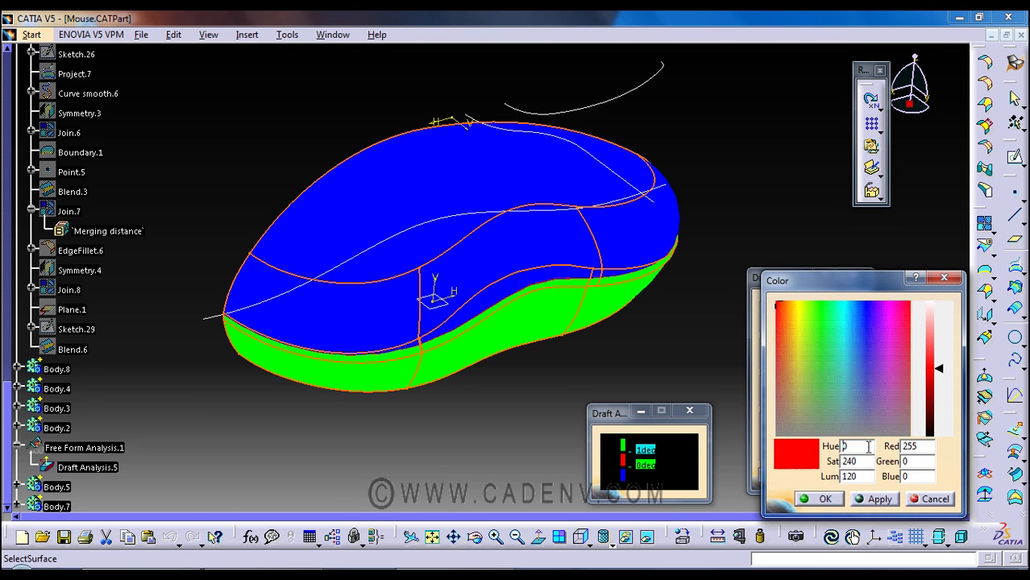
click(931, 499)
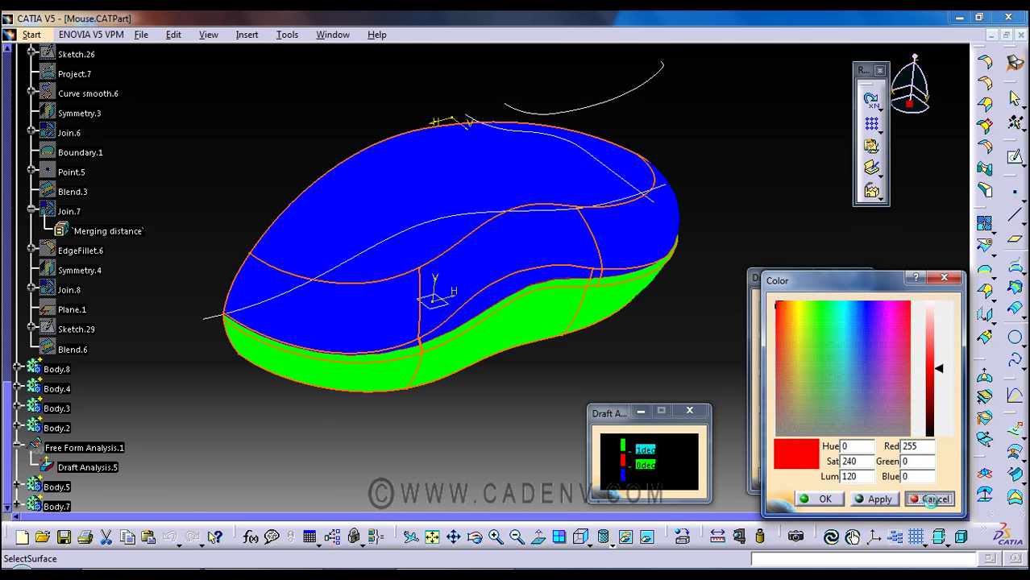
double_click(622, 445)
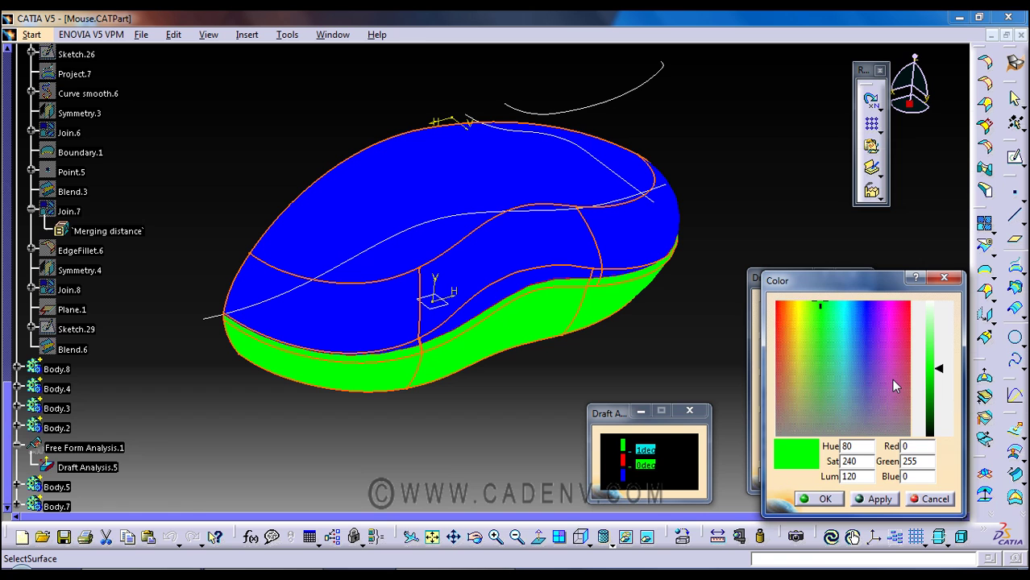
click(822, 499)
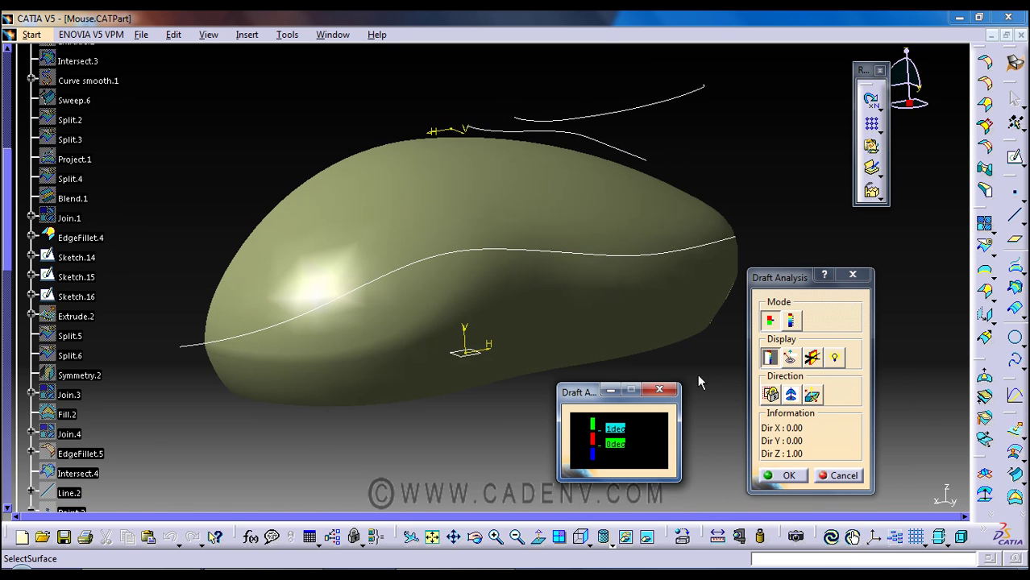
Set the draft direction to follow the compass on the mouse.
click(791, 395)
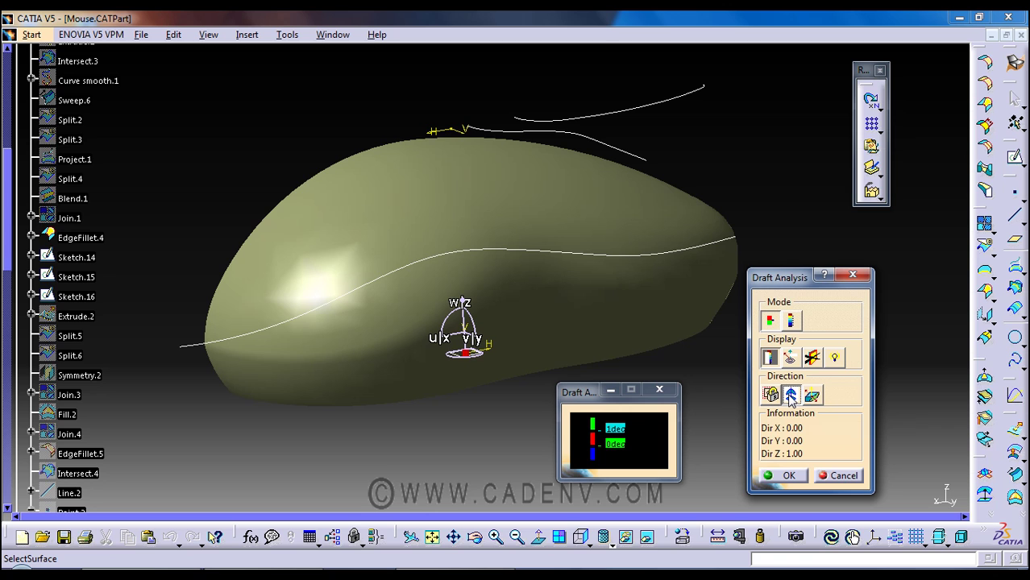
Keep the compass draft direction and apply the analysis to the mouse surface.
click(791, 398)
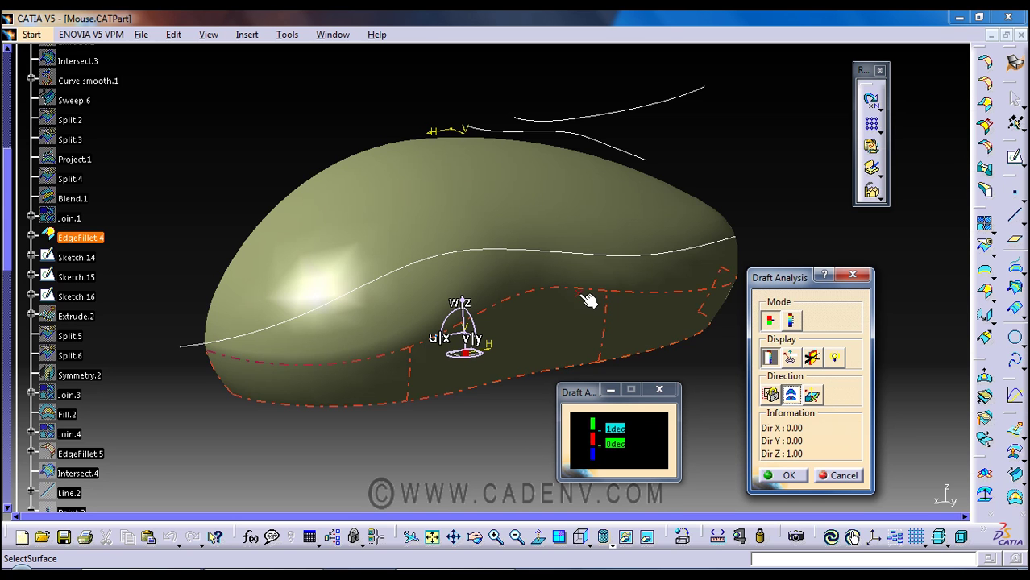
click(509, 227)
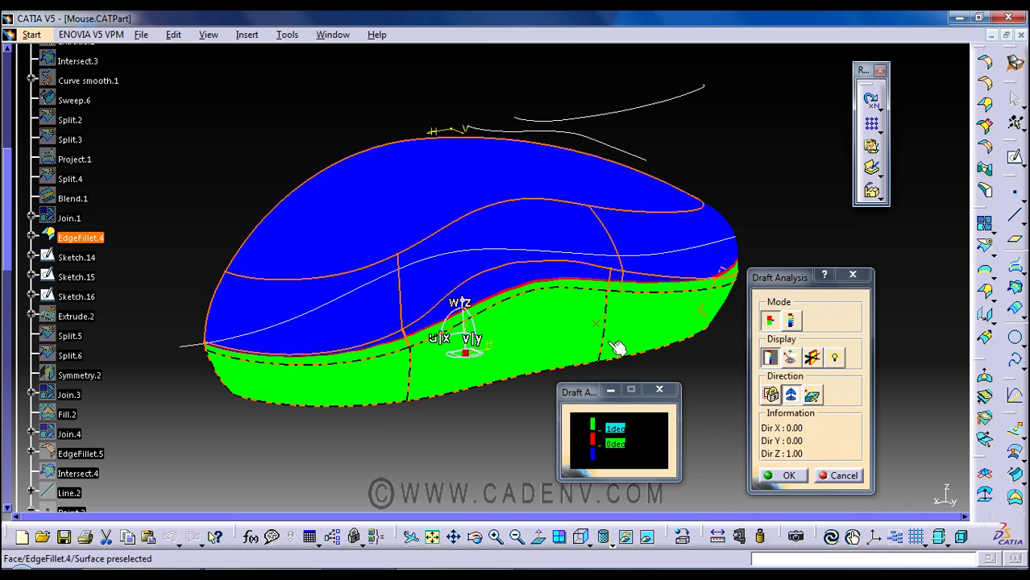
Select the mouse surface and confirm the draft analysis with OK.
middle_drag(617, 350, 582, 336)
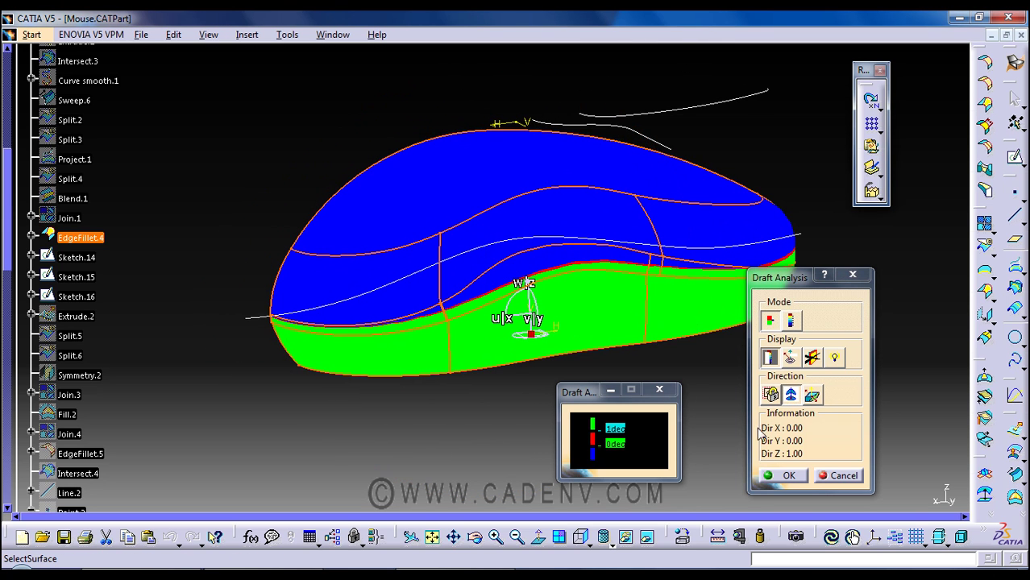
click(794, 473)
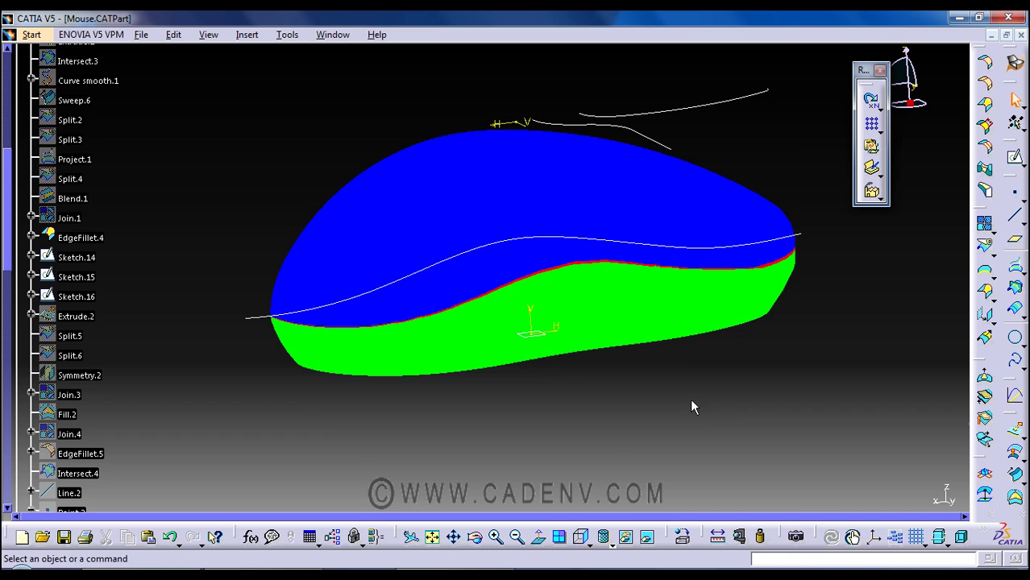
middle_drag(690, 406, 614, 400)
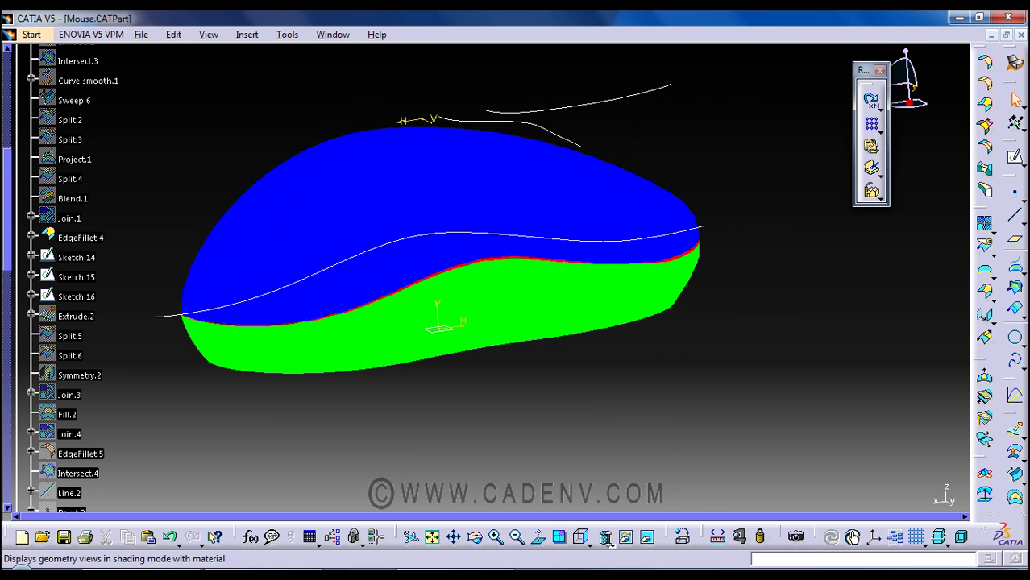
Try Shading with Material, then return to the Draft Analysis display mode.
click(604, 540)
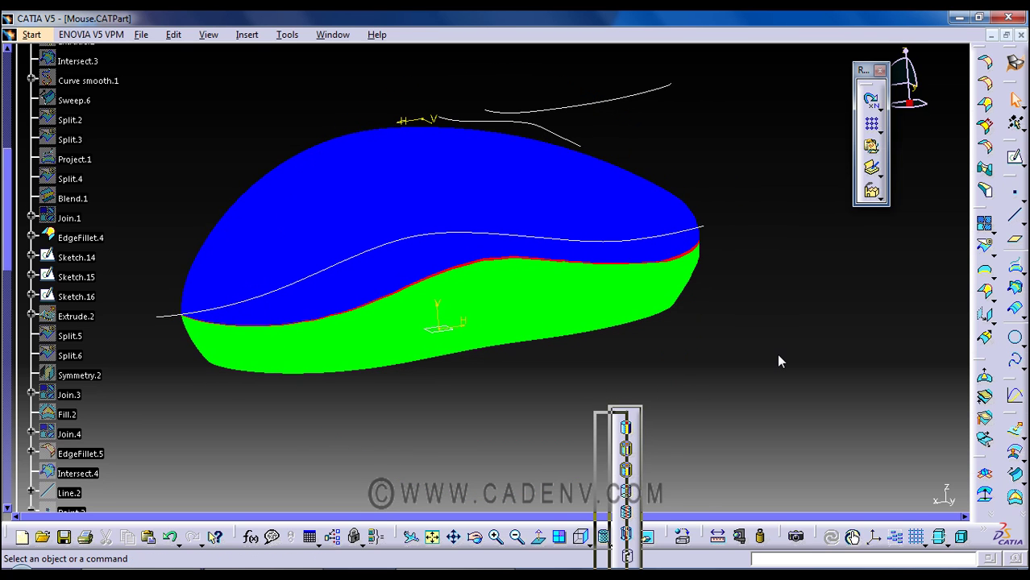
drag(779, 361, 772, 342)
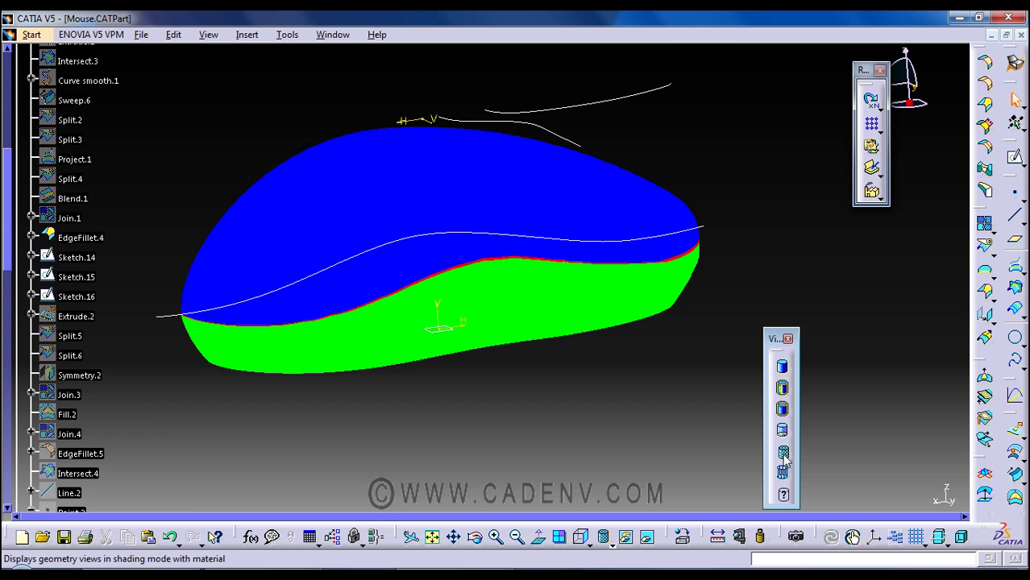
click(780, 410)
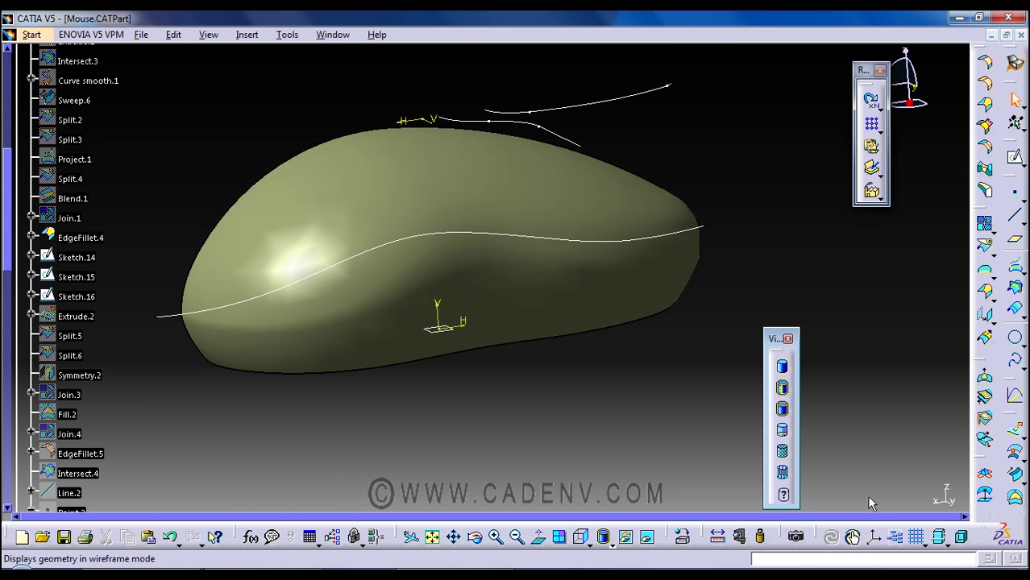
click(783, 453)
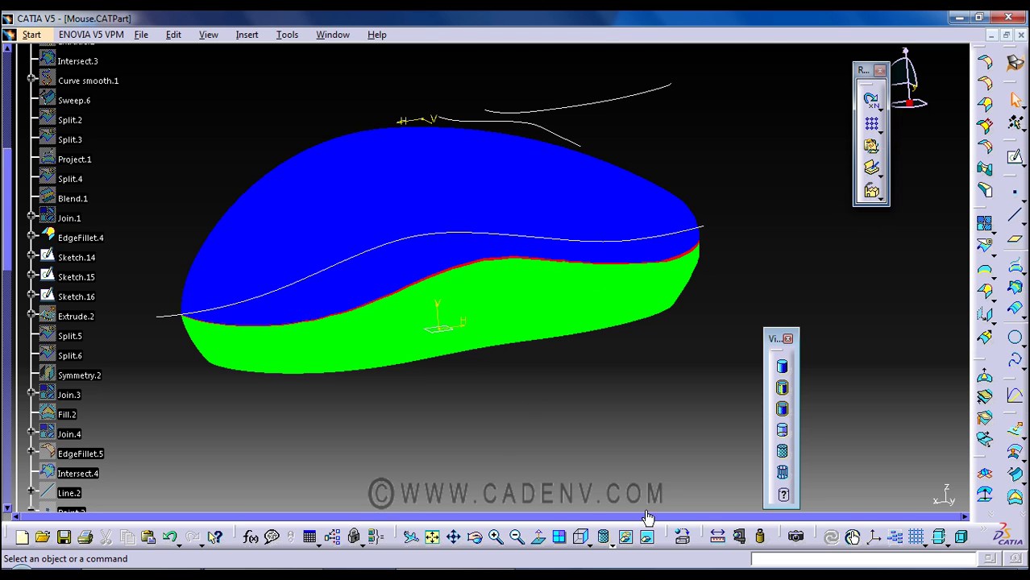
Show the mouse in Front View from the Quick View toolbar.
click(591, 546)
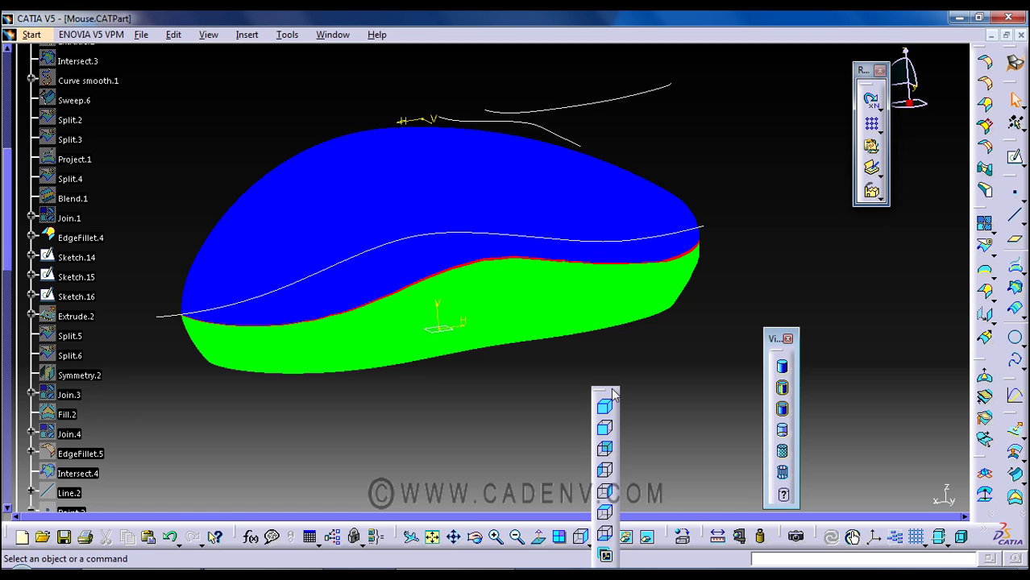
drag(606, 393, 878, 310)
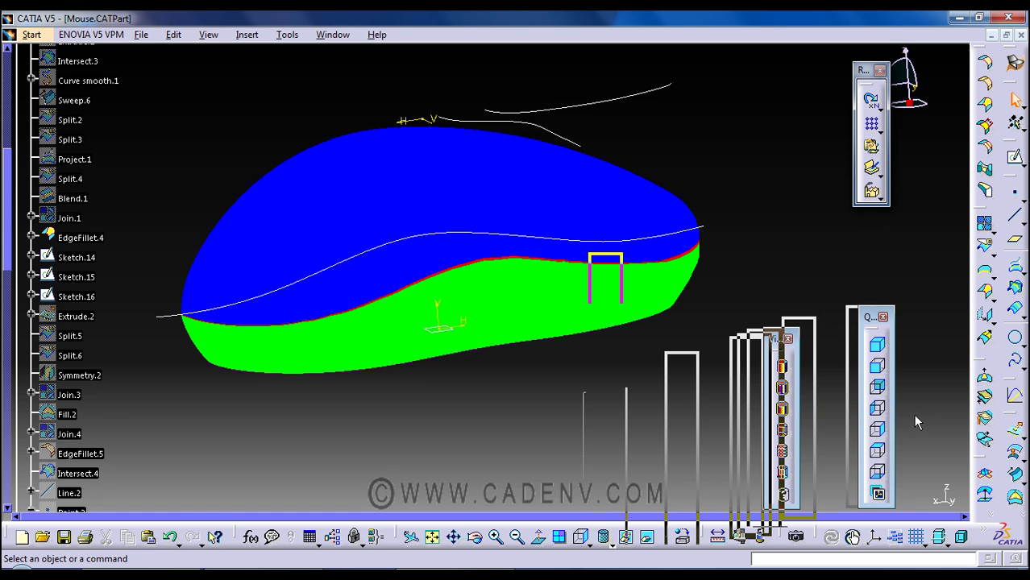
click(877, 433)
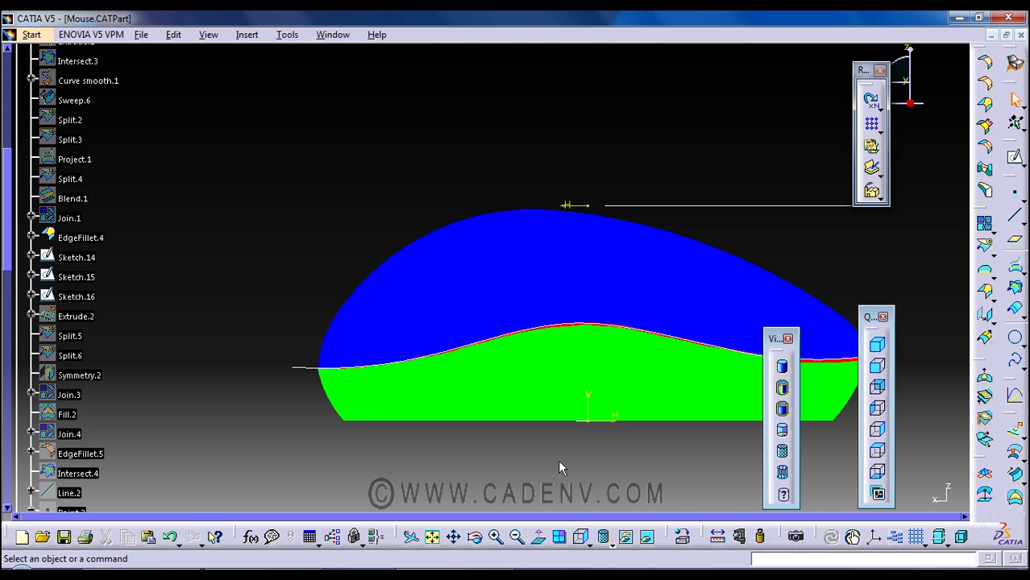
Zoom and pan along the red band between the blue and green regions.
middle_drag(553, 457, 436, 414)
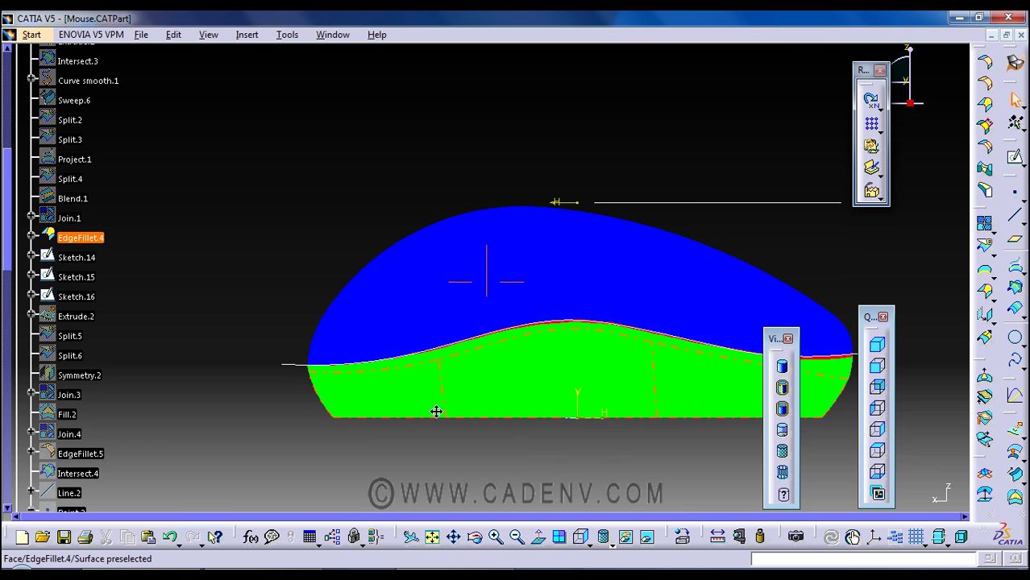
middle_drag(391, 441, 423, 224)
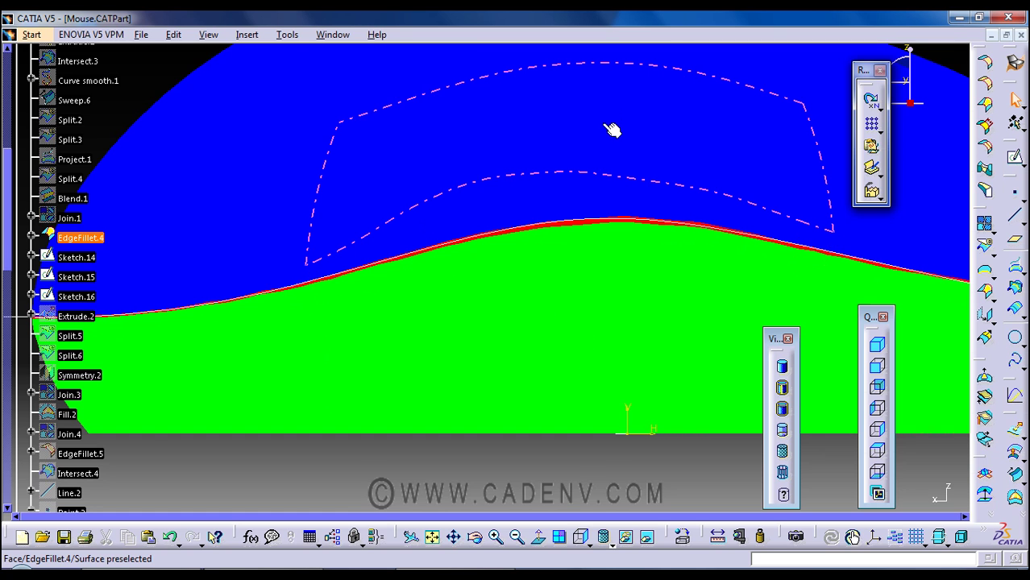
middle_drag(612, 111, 534, 317)
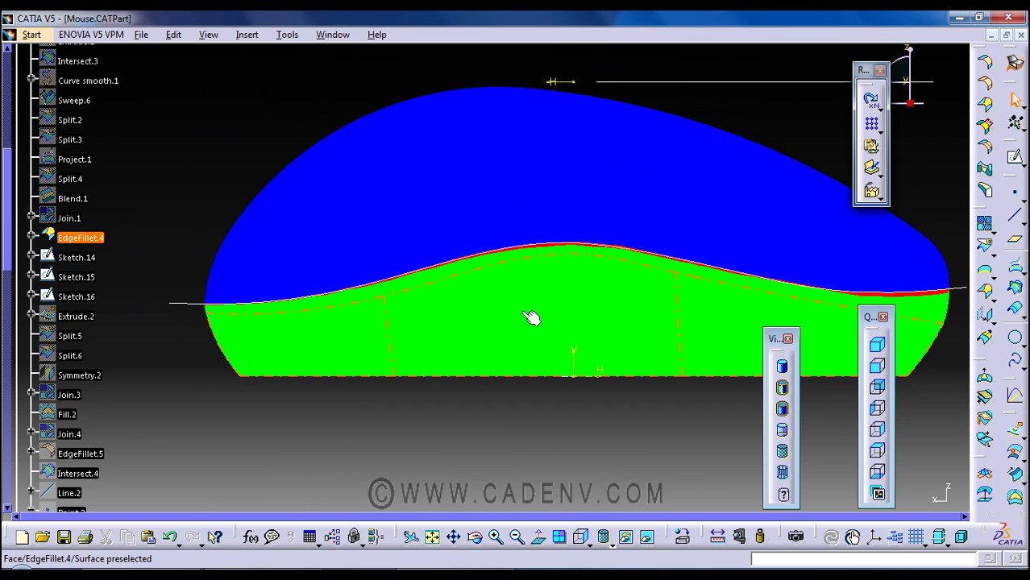
middle_click(631, 416)
middle_drag(382, 303, 471, 390)
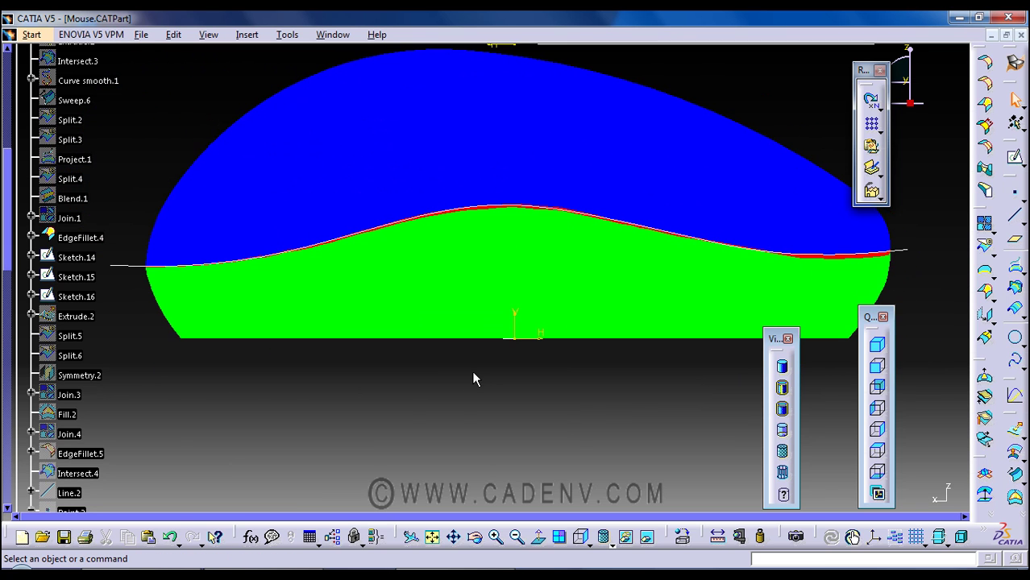
middle_drag(562, 395, 379, 416)
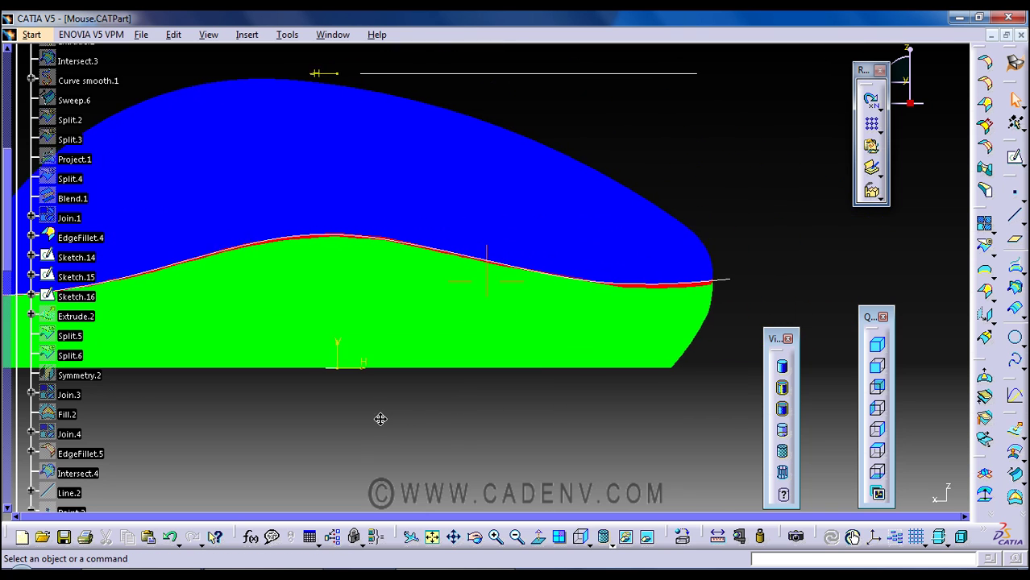
middle_drag(725, 421, 743, 343)
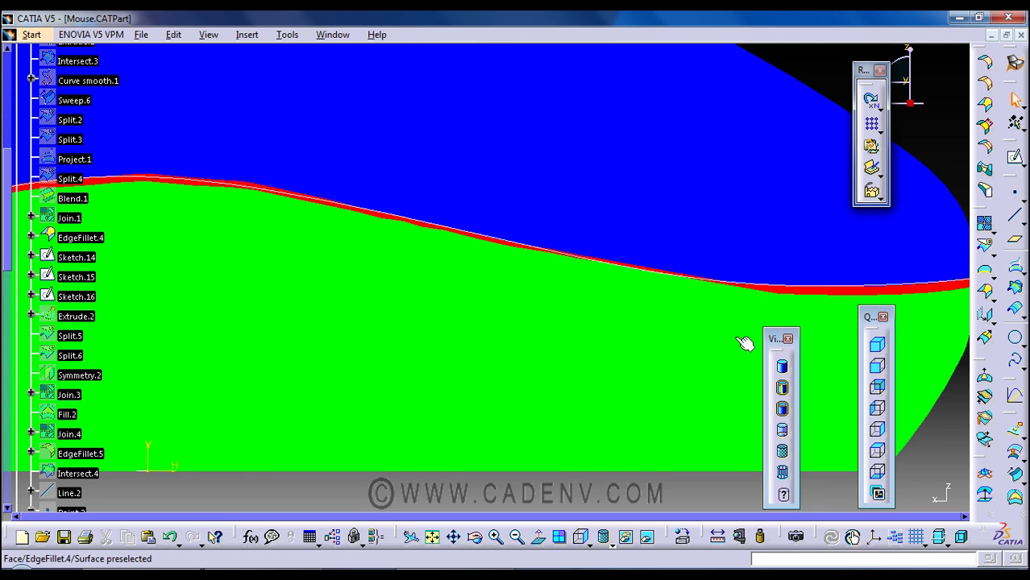
middle_drag(164, 280, 476, 359)
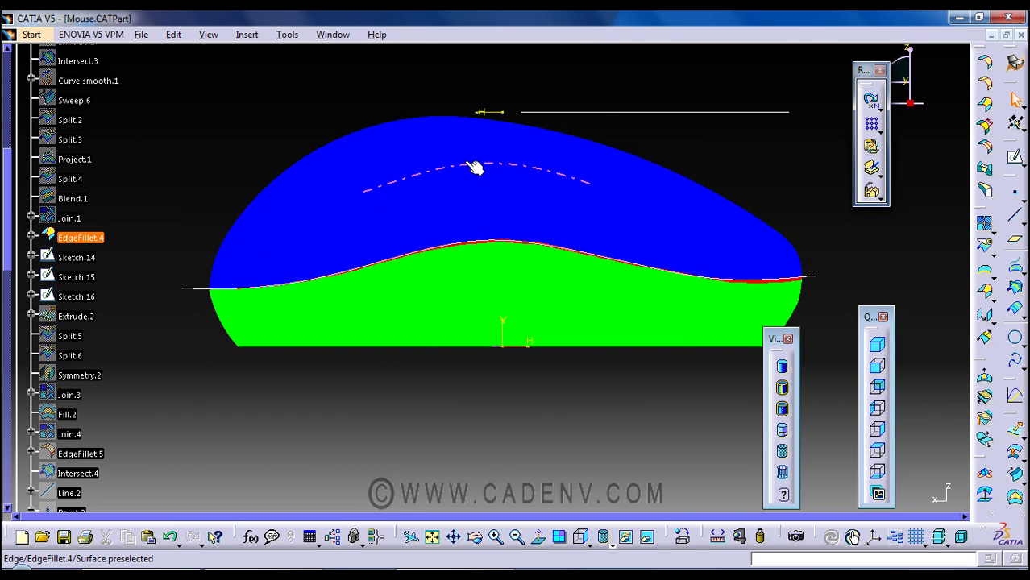
middle_drag(355, 406, 242, 267)
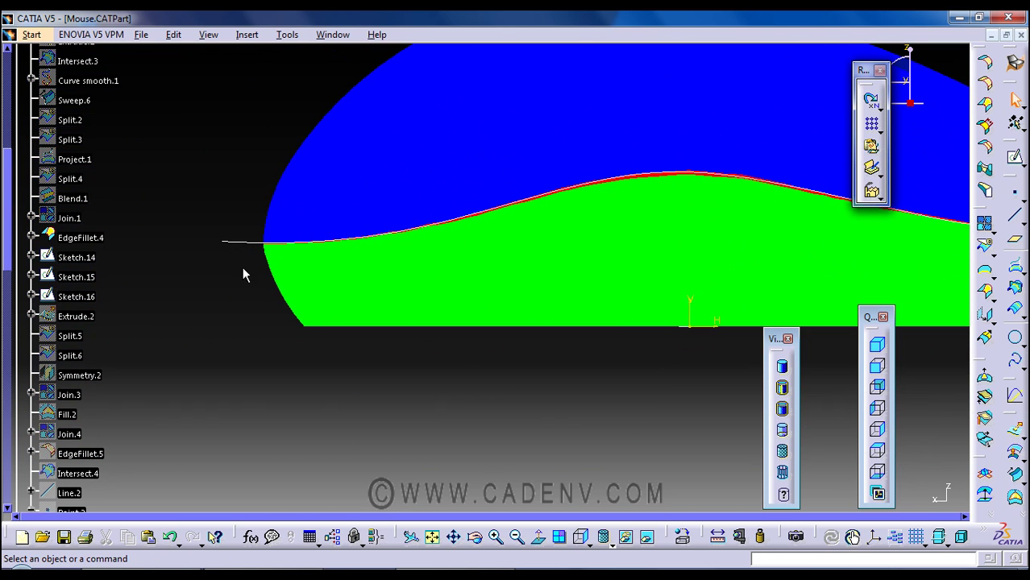
Edit Sketch.16 and trace its spline along the red parting band.
double_click(241, 241)
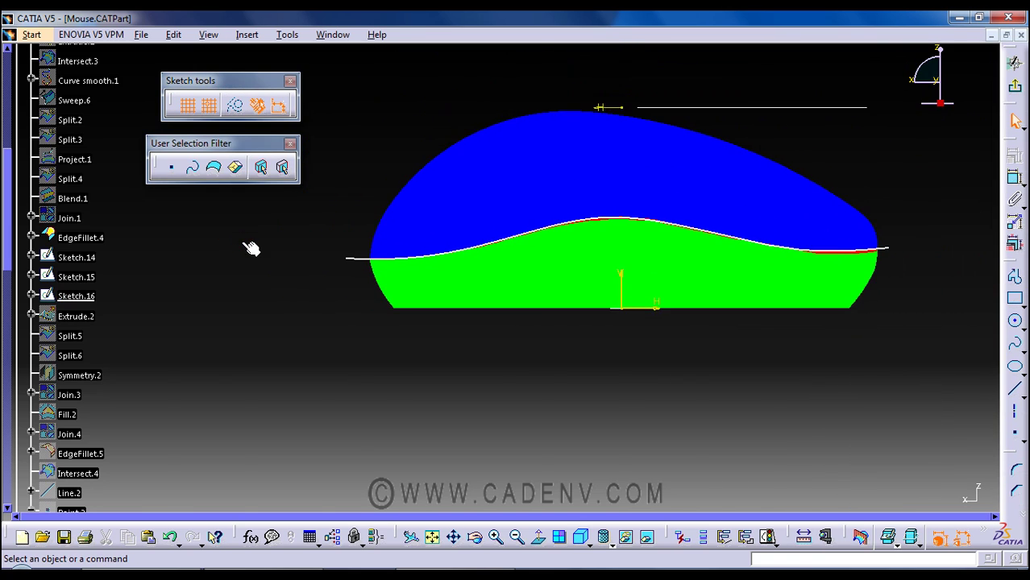
mouse_move(615, 369)
middle_down()
mouse_move(625, 320)
mouse_move(634, 415)
mouse_move(589, 336)
mouse_move(604, 278)
mouse_move(613, 282)
middle_up()
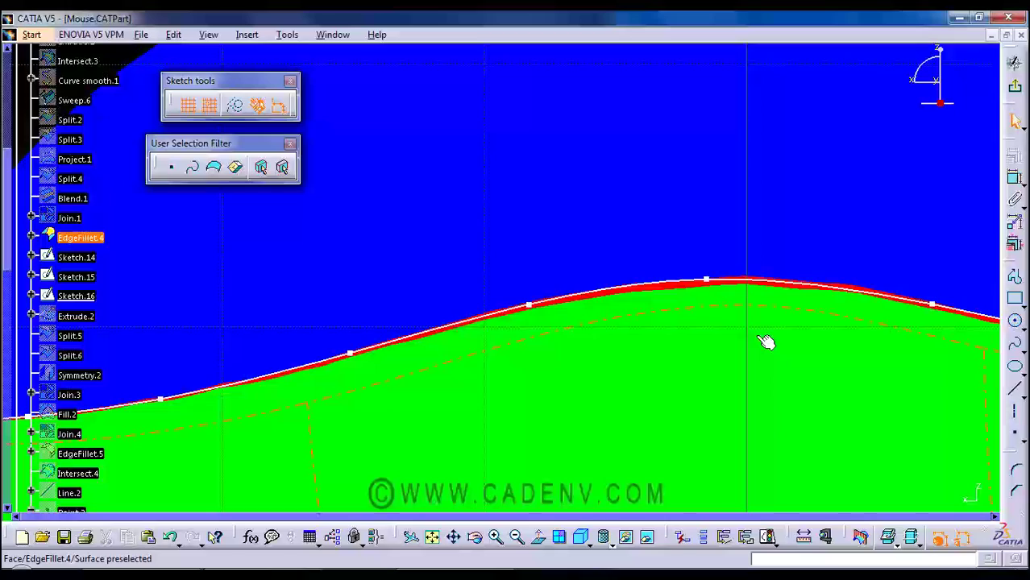
mouse_move(765, 343)
middle_down()
mouse_move(662, 292)
mouse_move(410, 255)
mouse_move(582, 287)
mouse_move(436, 258)
middle_up()
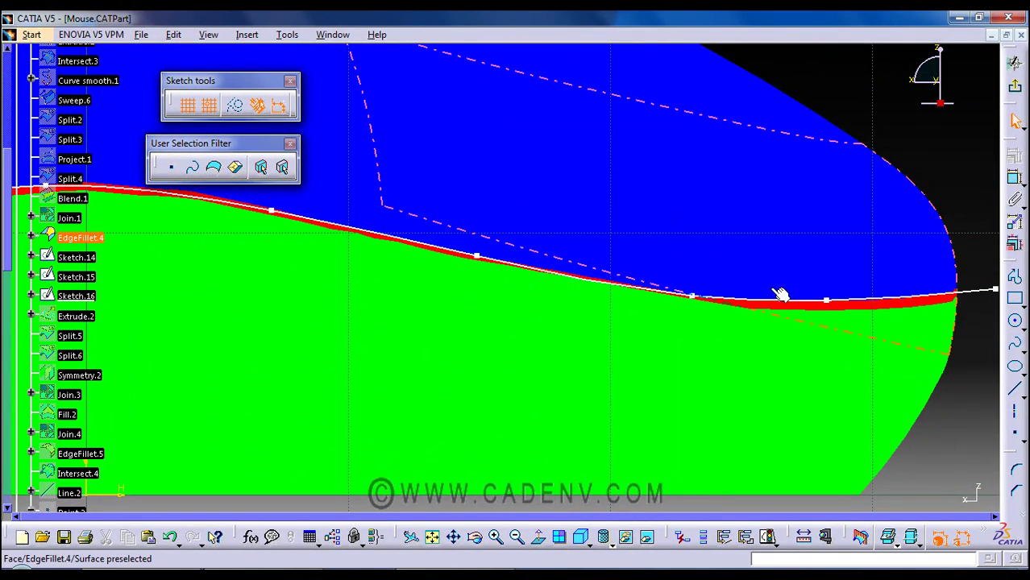
middle_drag(352, 277, 733, 294)
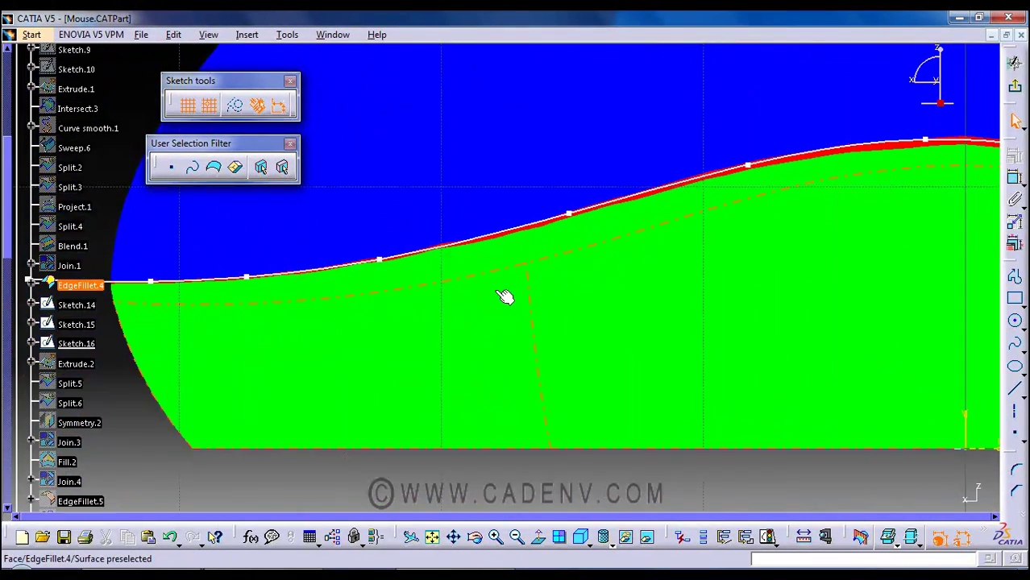
middle_drag(405, 303, 556, 329)
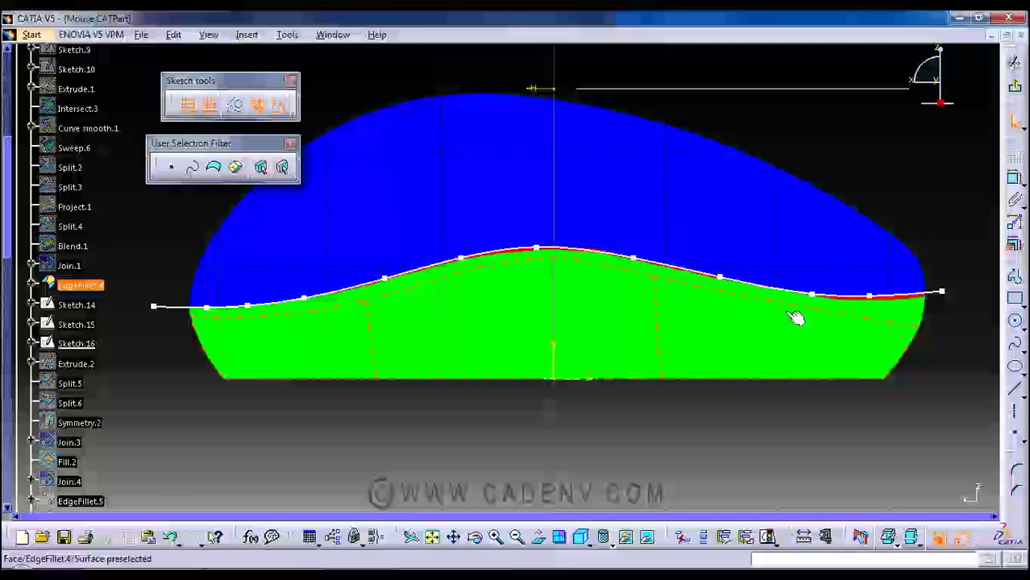
Exit Sketch.16 and orbit the colour-coded mouse body to an oblique view.
click(1015, 94)
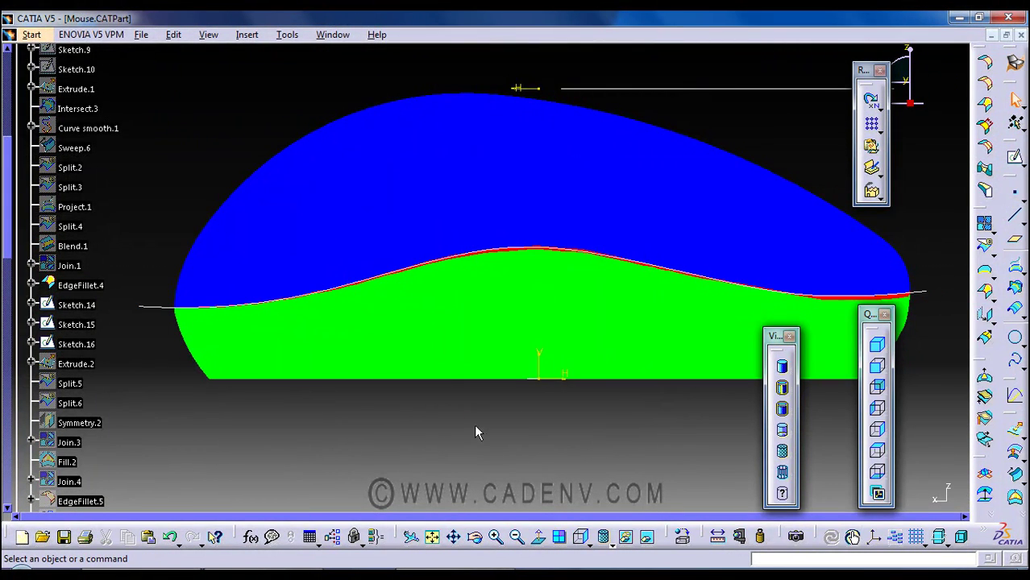
middle_drag(457, 417, 507, 413)
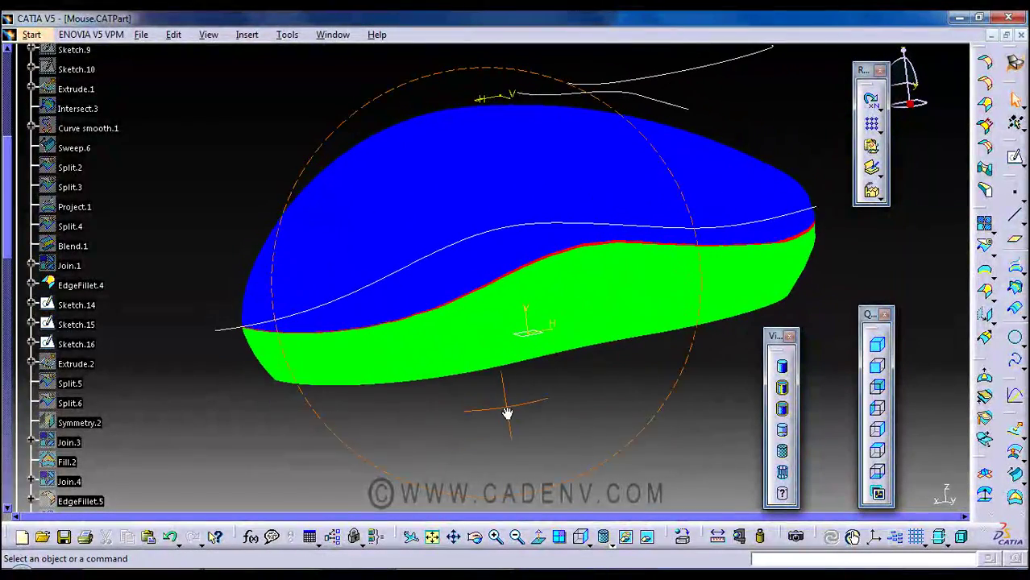
middle_drag(589, 393, 568, 383)
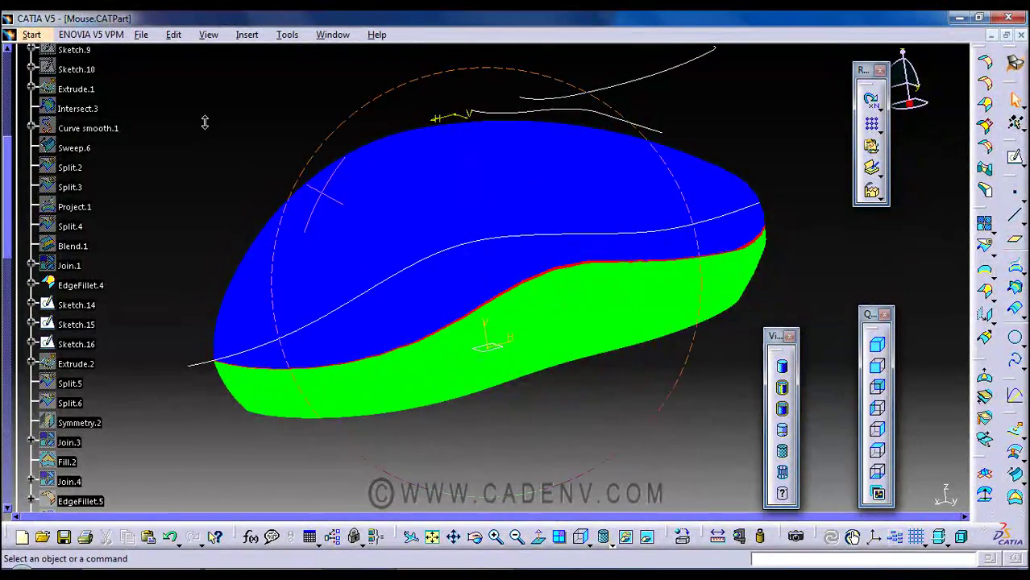
middle_drag(204, 122, 301, 152)
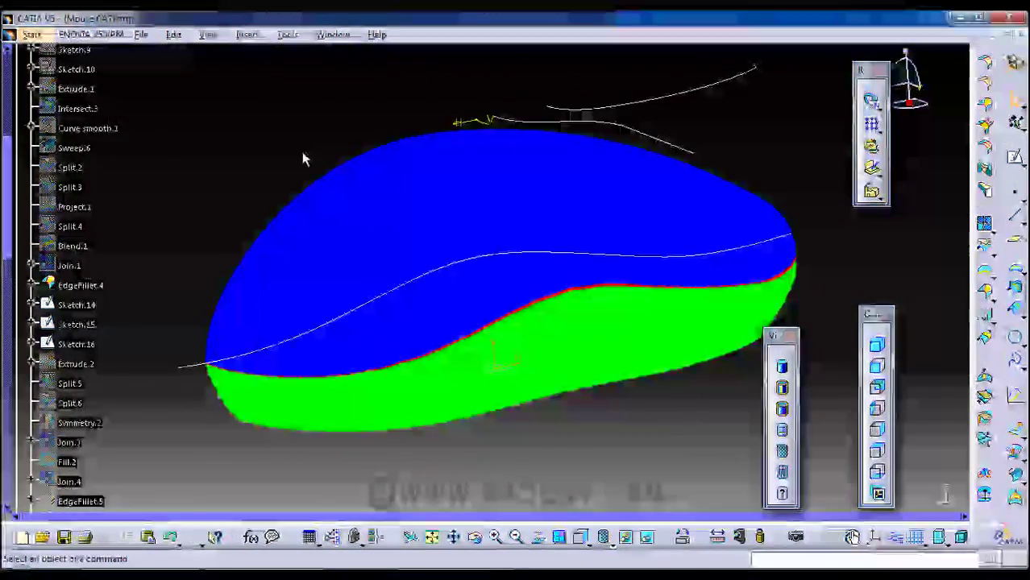